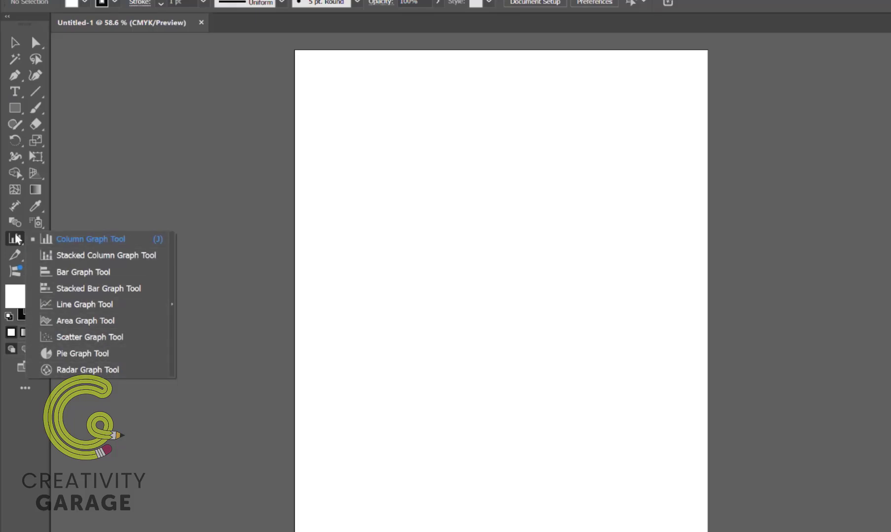
Draw a column graph across the upper part of the artboard with the data values 120, 250, 280, 320 and 400.
left_click(79, 241)
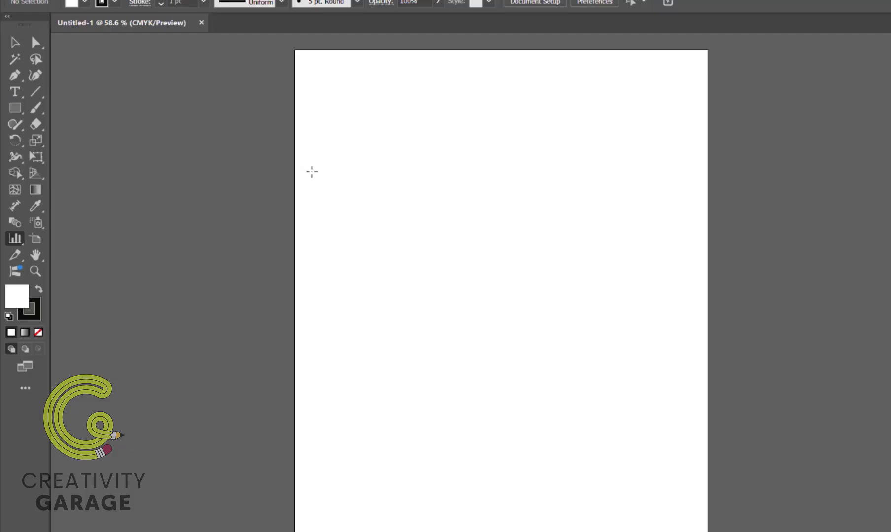
mouse_move(314, 175)
left_mouse_down()
mouse_move(412, 277)
mouse_move(529, 336)
mouse_move(674, 378)
left_mouse_up()
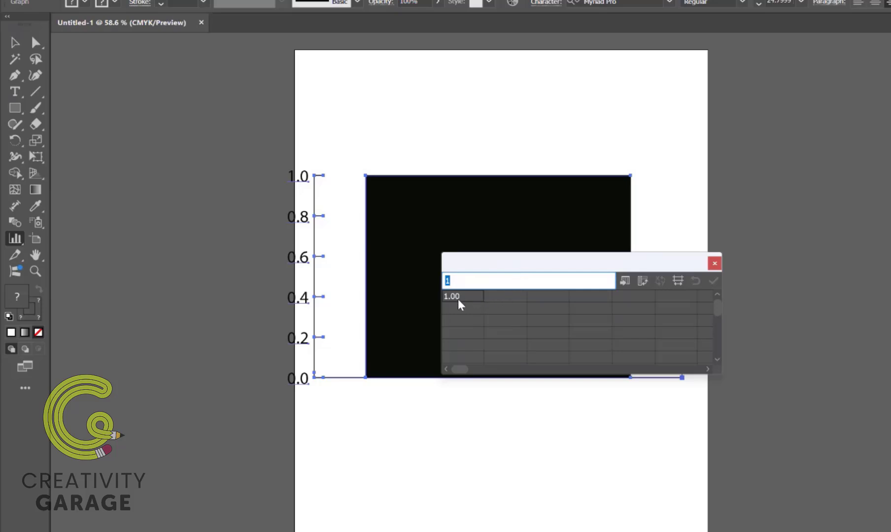
type("120")
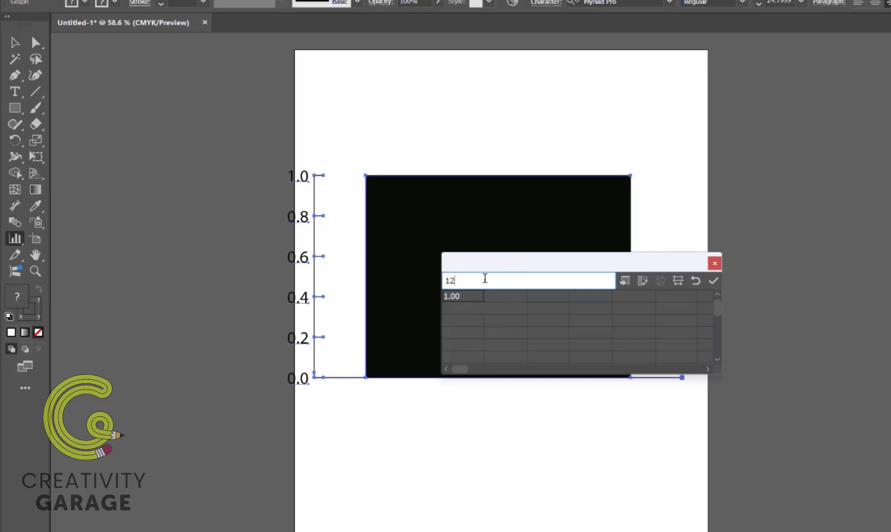
key("Return")
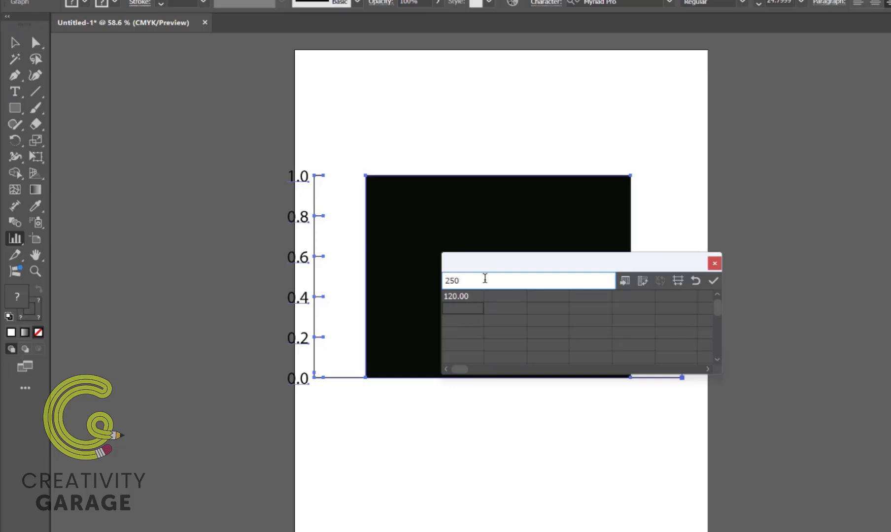
key("Return")
type("280")
key("Return")
type("320")
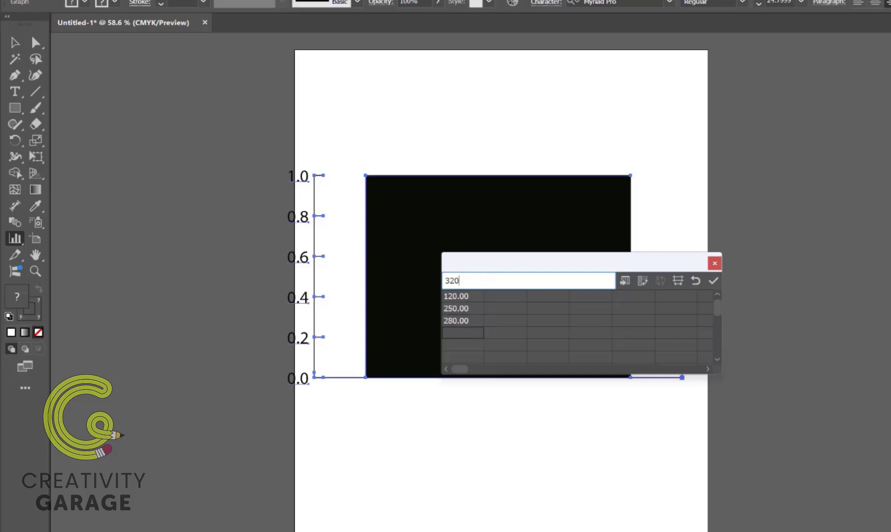
key("Return")
type("400")
key("Return")
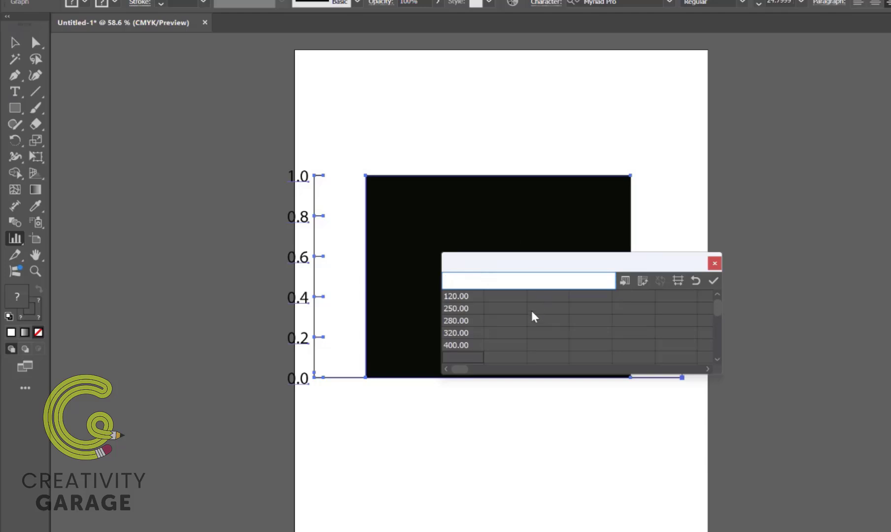
left_click(715, 286)
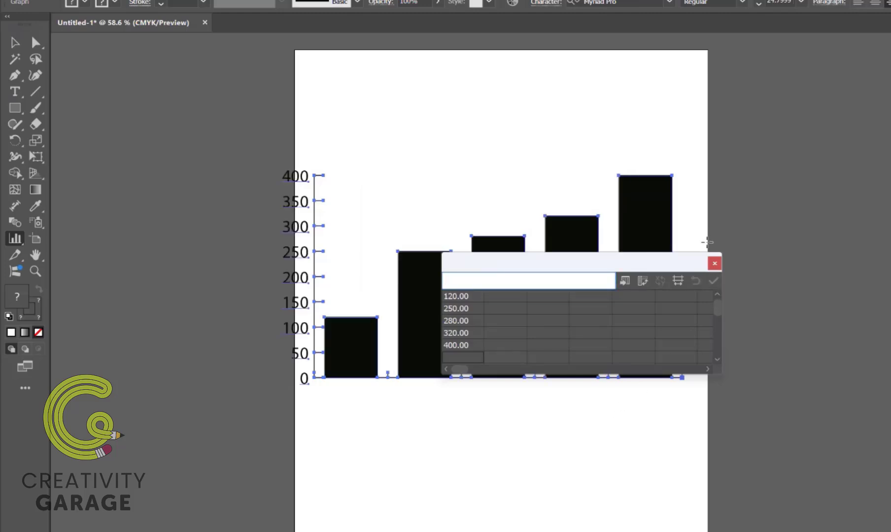
Close the graph data window and move the graph up and to the right so its axis labels lie inside the artboard.
left_click_drag(653, 267, 679, 464)
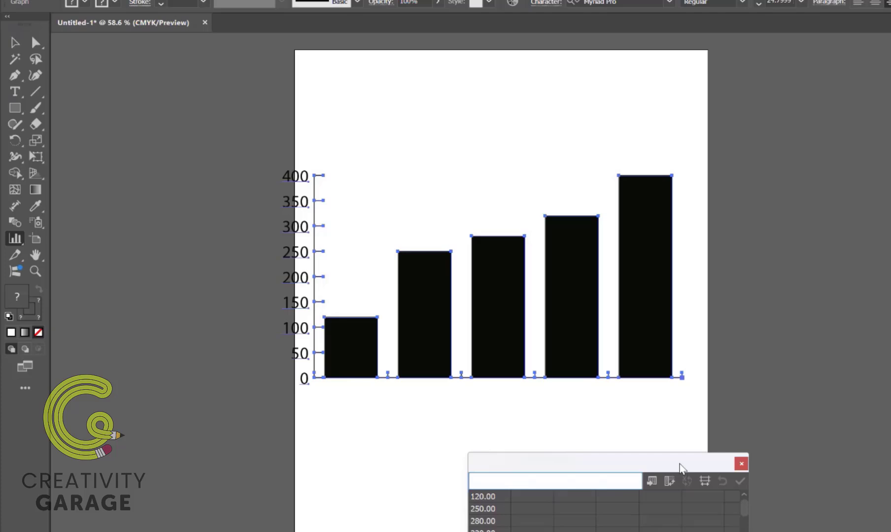
left_click(741, 464)
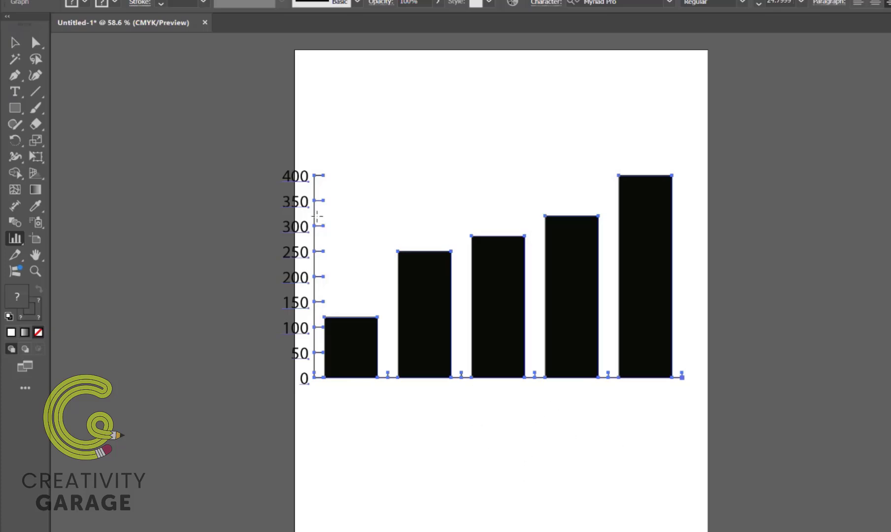
left_click(17, 48)
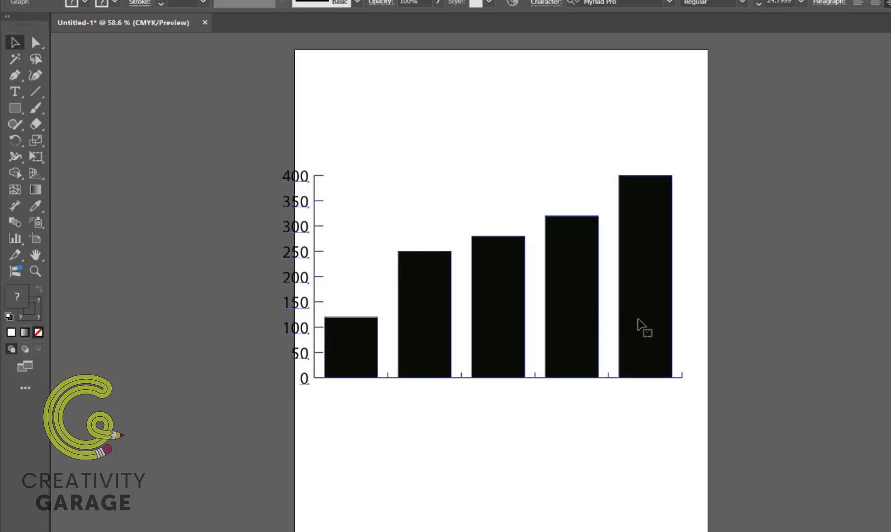
left_click_drag(641, 328, 660, 290)
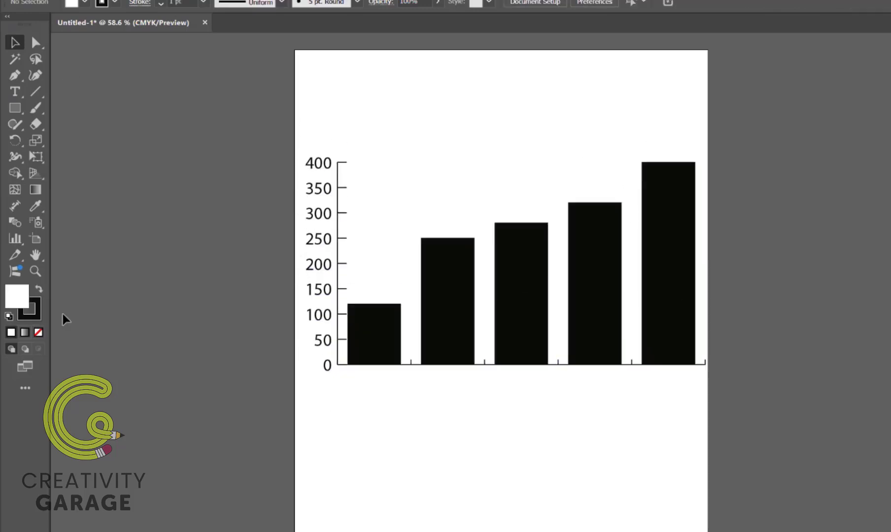
Widen the artboard on its right side and move the graph to the middle of the new width.
left_click(43, 238)
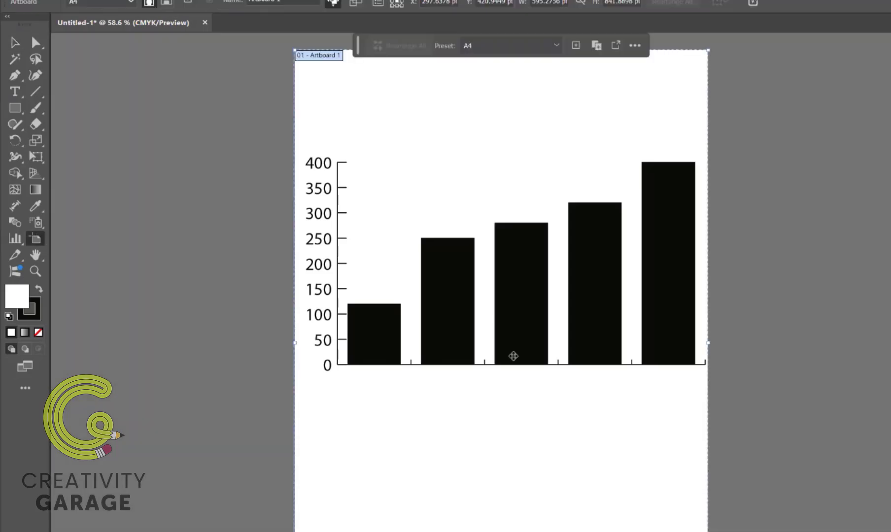
left_click_drag(708, 343, 761, 344)
left_click(8, 46)
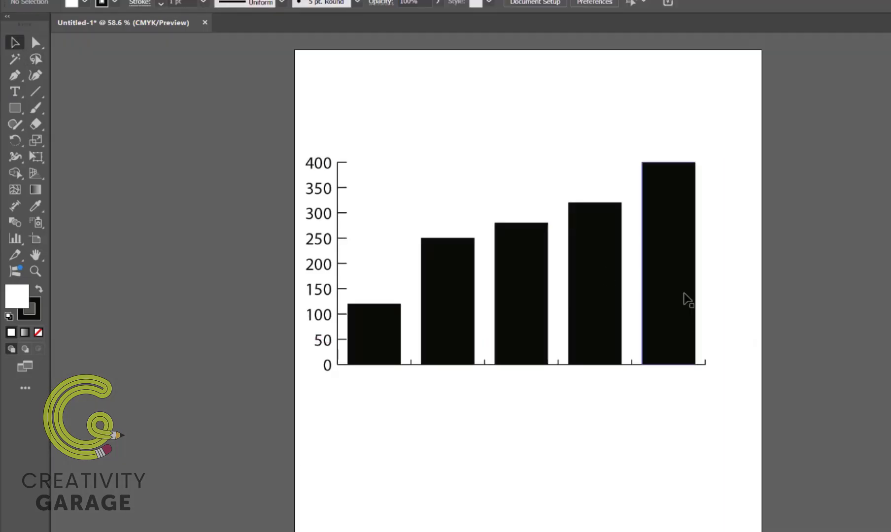
left_click_drag(653, 330, 676, 357)
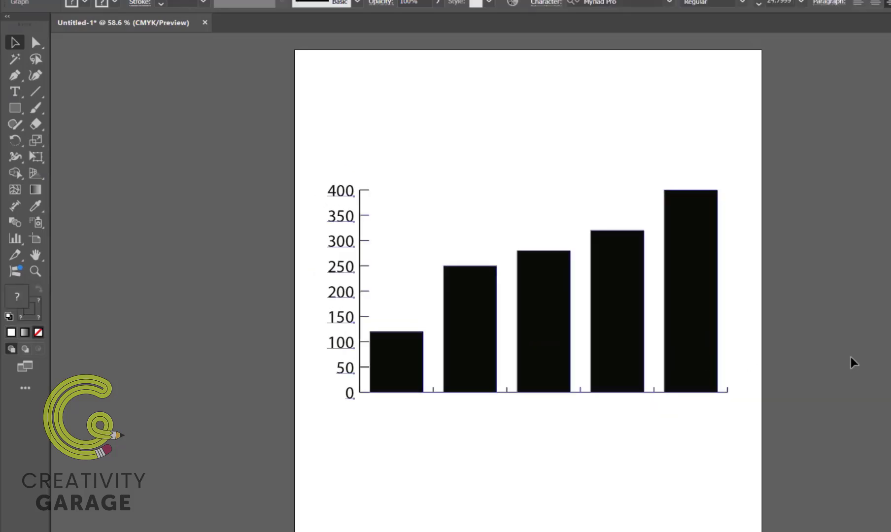
left_click(828, 354)
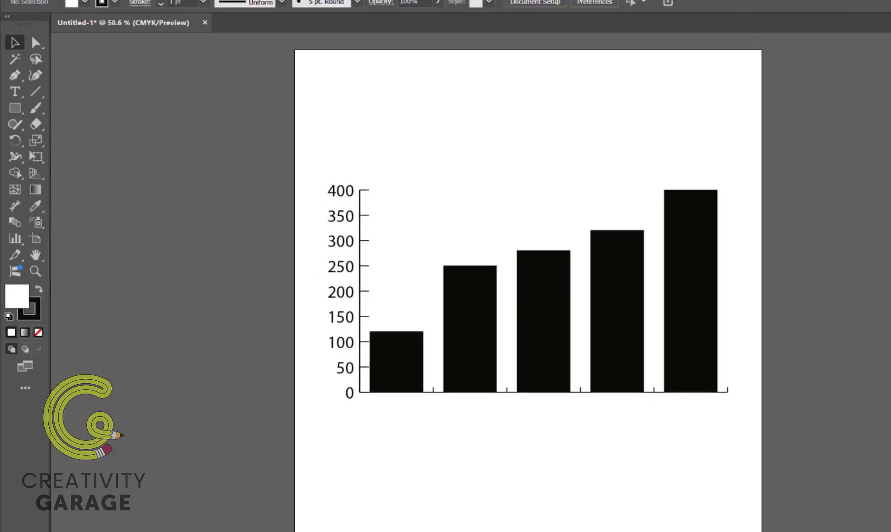
Fill only the tallest bar with dark red and the fourth bar with light orange from the swatches.
left_click(35, 44)
left_click(713, 239)
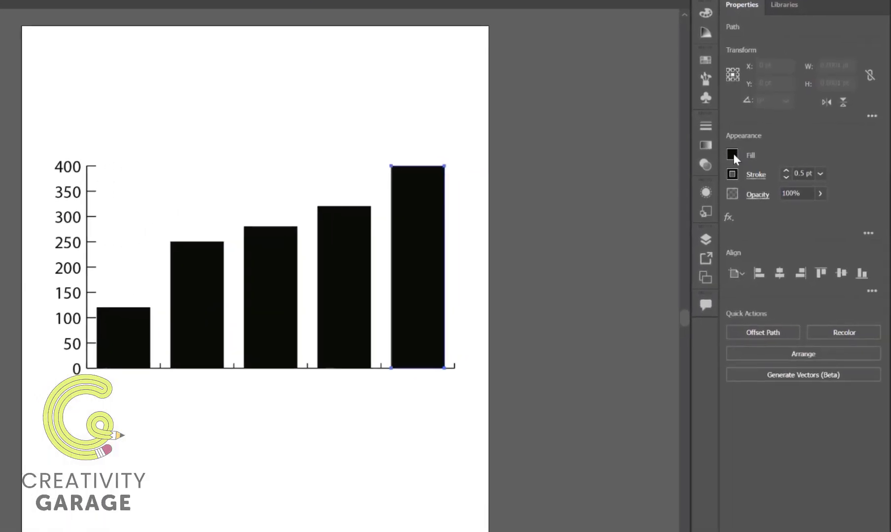
left_click(733, 155)
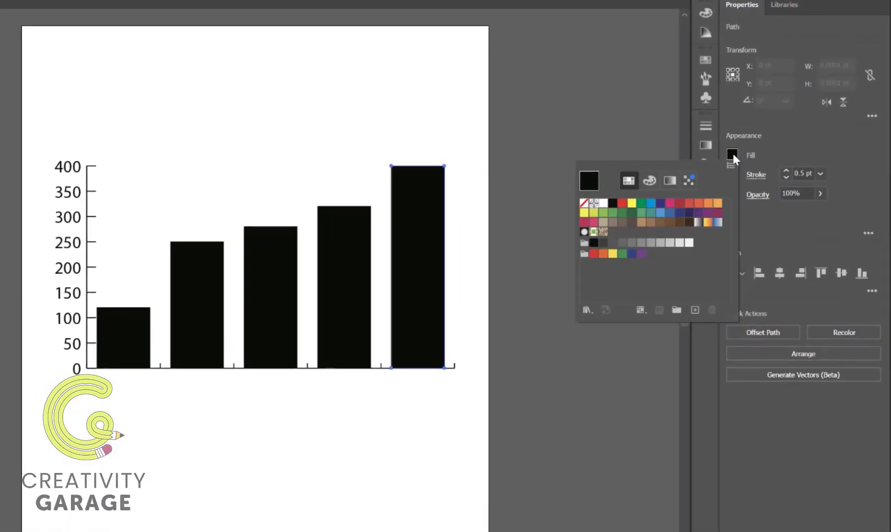
left_click(679, 203)
left_click(353, 287)
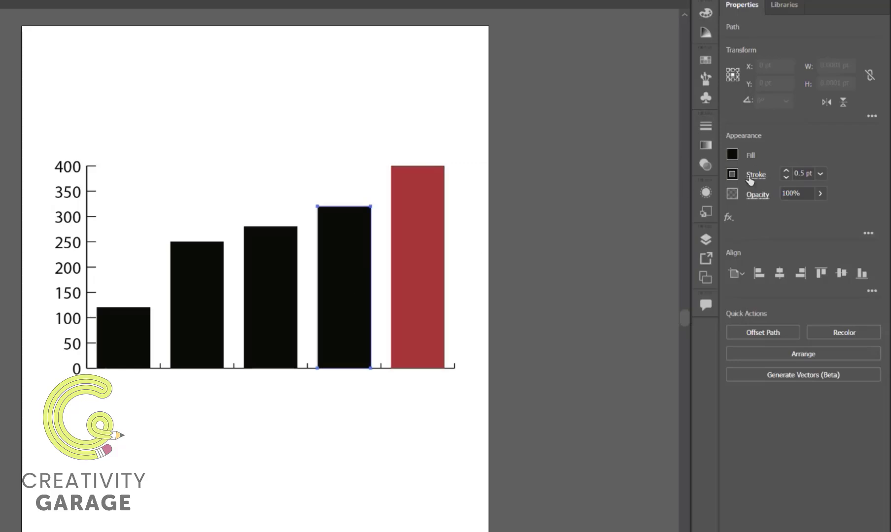
left_click(732, 155)
left_click(717, 203)
Fill the third bar with dark blue and the second bar with purple.
left_click(281, 295)
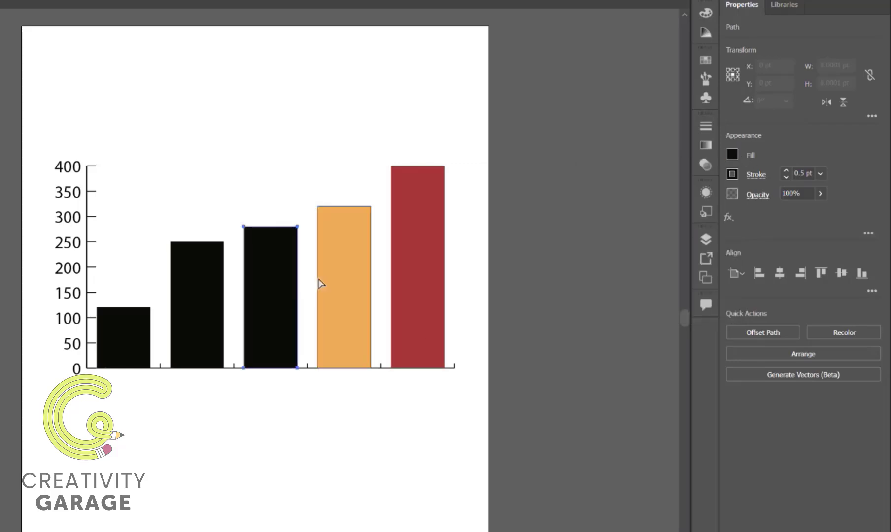
left_click(732, 155)
left_click(660, 203)
left_click(216, 290)
left_click(732, 155)
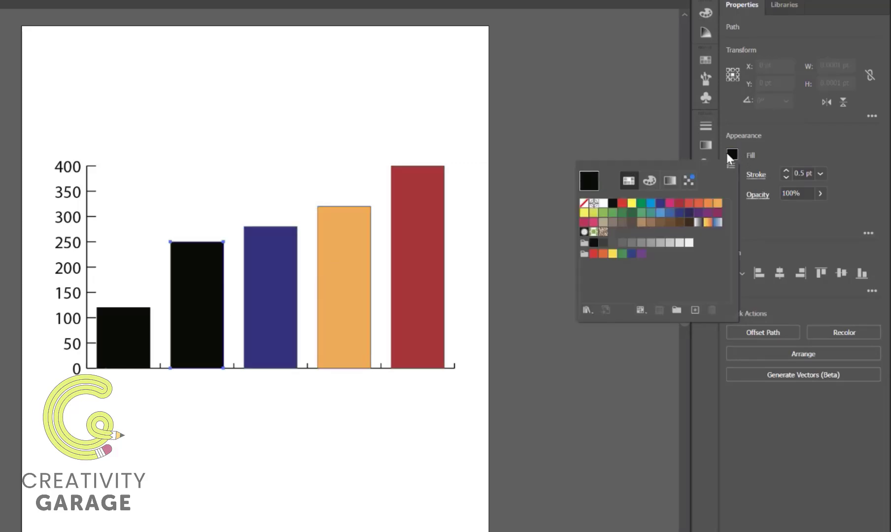
left_click(614, 224)
Fill the first, shortest bar with dark gray and deselect it.
left_click(123, 316)
left_click(732, 155)
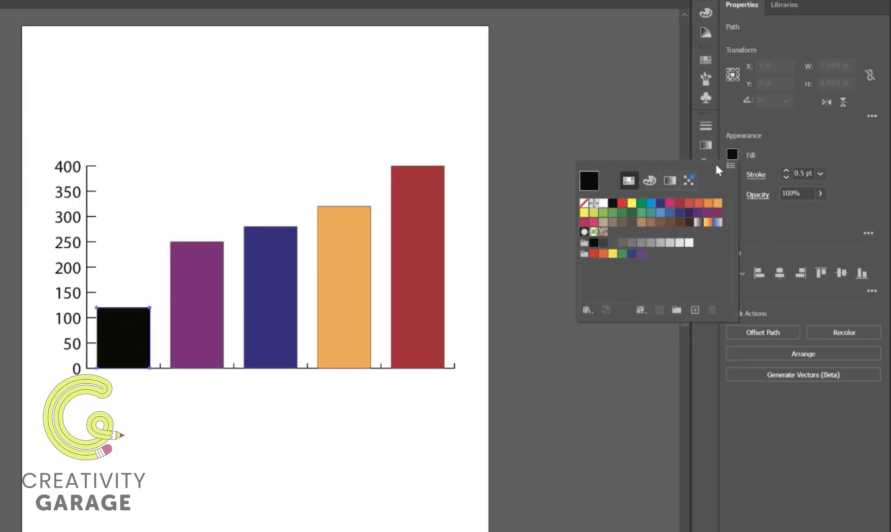
left_click(616, 243)
left_click(458, 444)
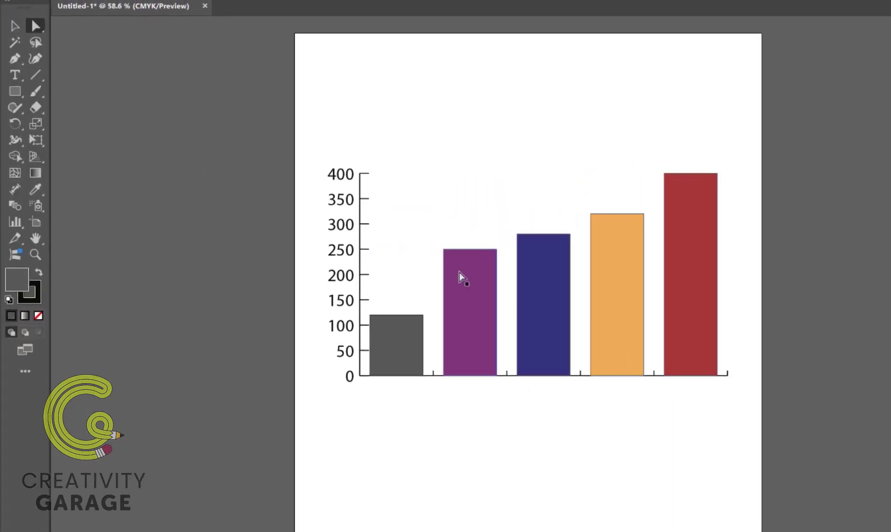
Change the font of the 400 label on the value axis to Oswald Regular.
left_click(339, 177)
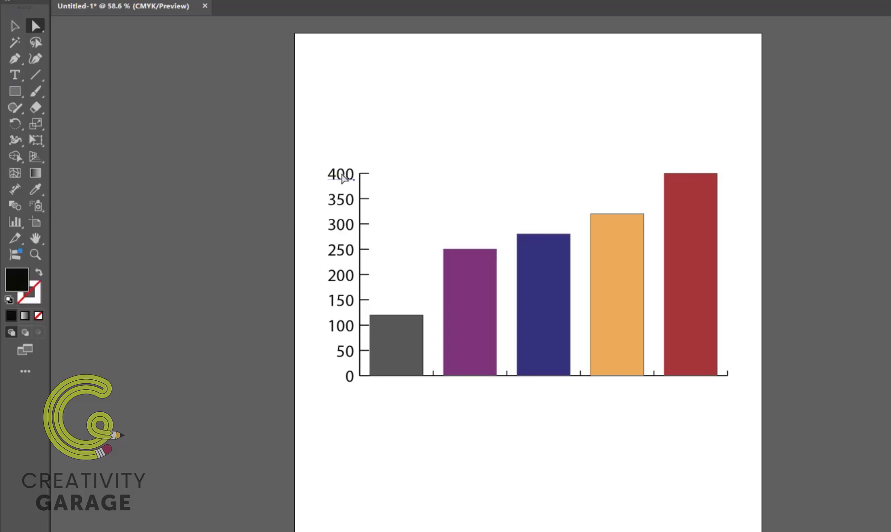
double_click(341, 175)
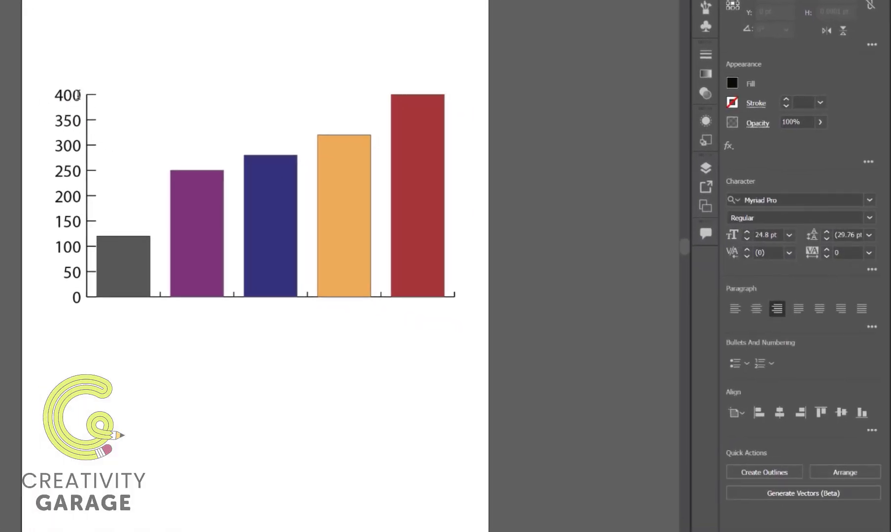
left_click_drag(80, 95, 45, 94)
left_click(869, 201)
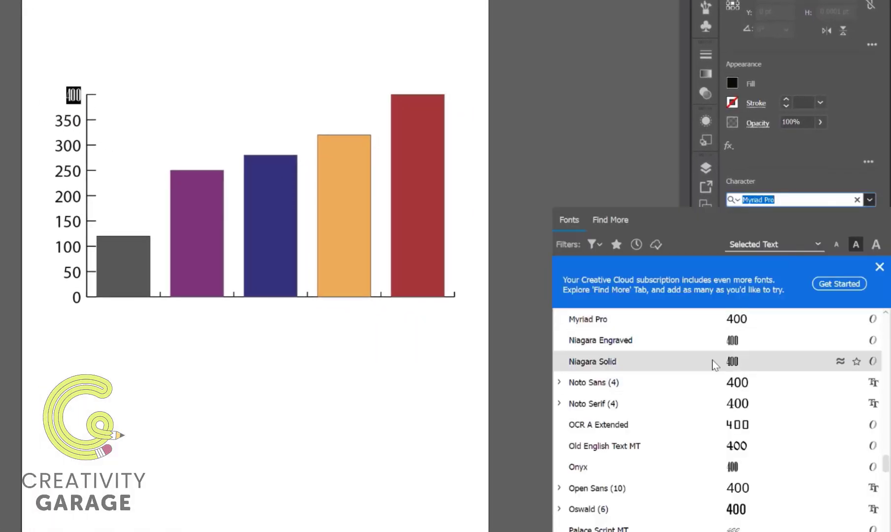
scroll(712, 360, "down", 2)
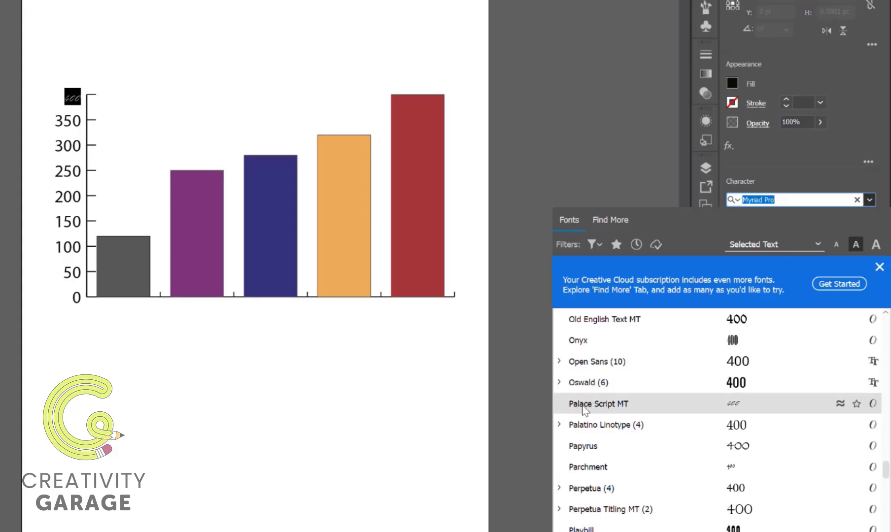
key("Escape")
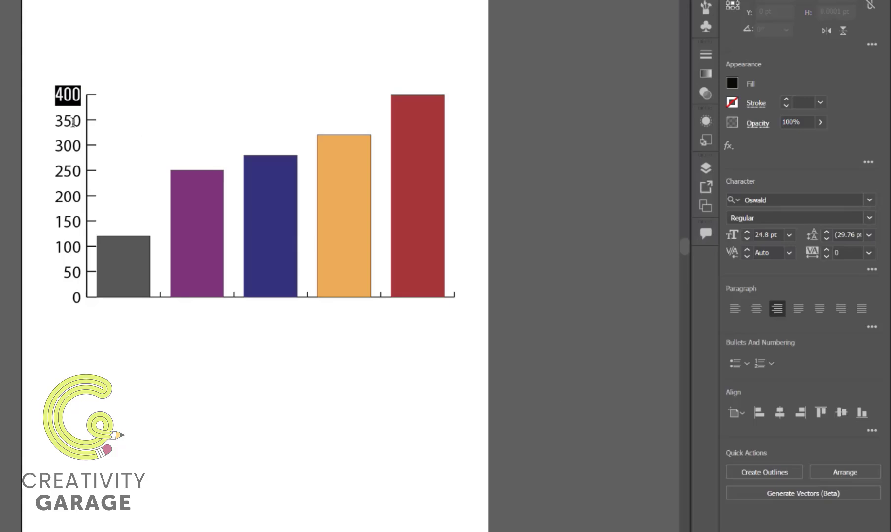
Change the font of the 350 label on the value axis to Oswald Regular.
left_click_drag(81, 122, 53, 121)
left_click(781, 199)
type("Oswald")
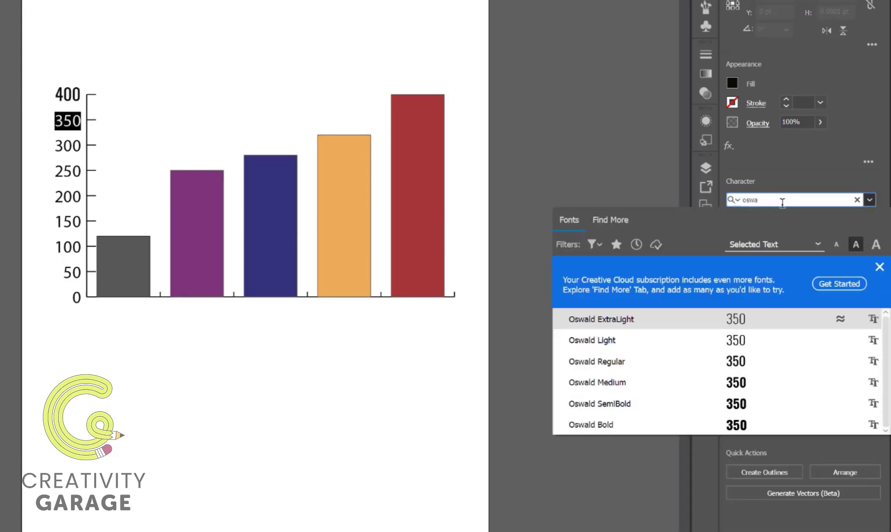
key("Return")
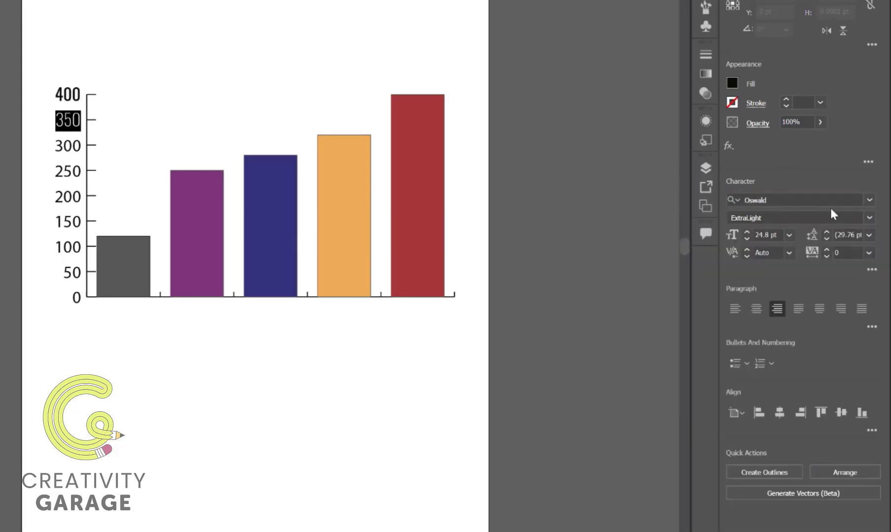
left_click(869, 218)
left_click(783, 261)
left_click_drag(80, 146, 51, 171)
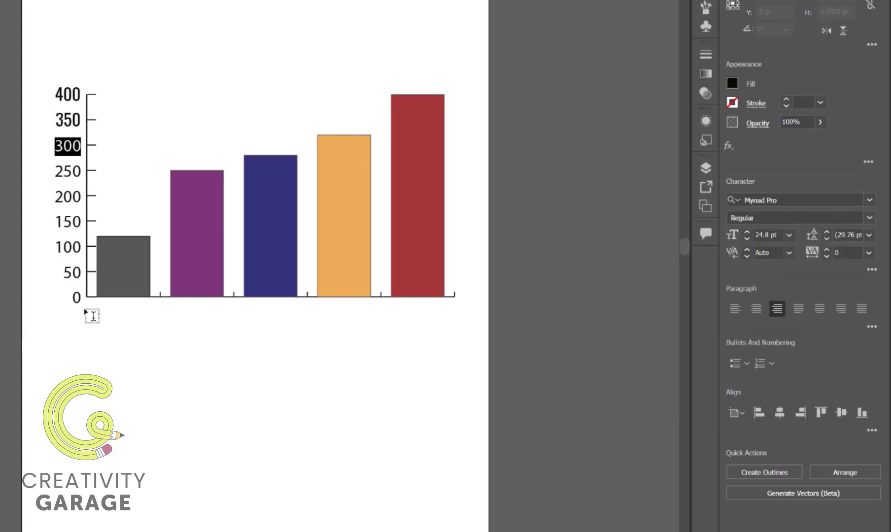
Add a small text box below the first bar reading "Product A" in Oswald Regular.
left_click_drag(99, 304, 146, 334)
type("Produ")
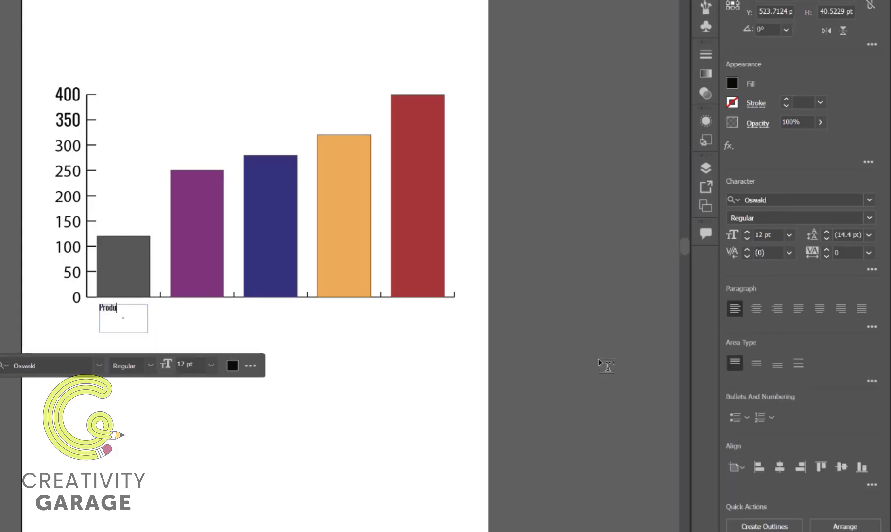
type("ct A")
Center the "Product A" text in its box and set its size to 14 pt.
key("ctrl+a")
key("ctrl+shift+c")
left_click(789, 235)
left_click(843, 378)
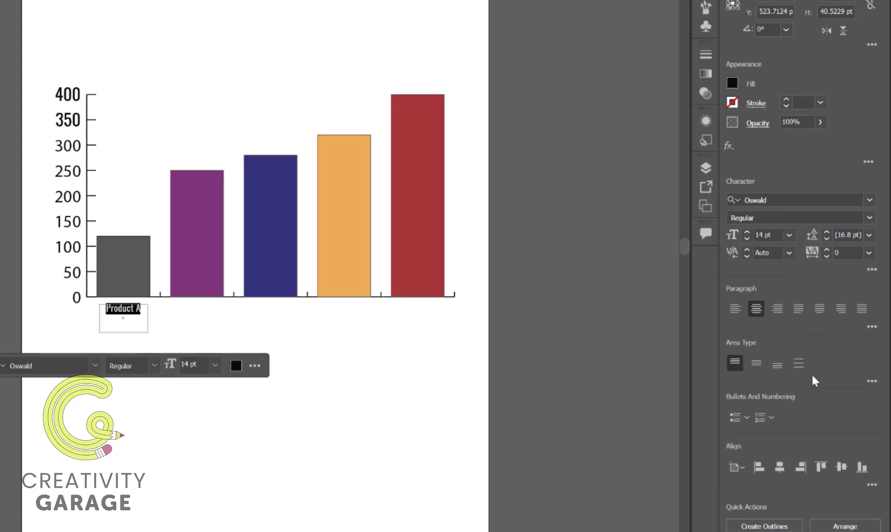
key("Escape")
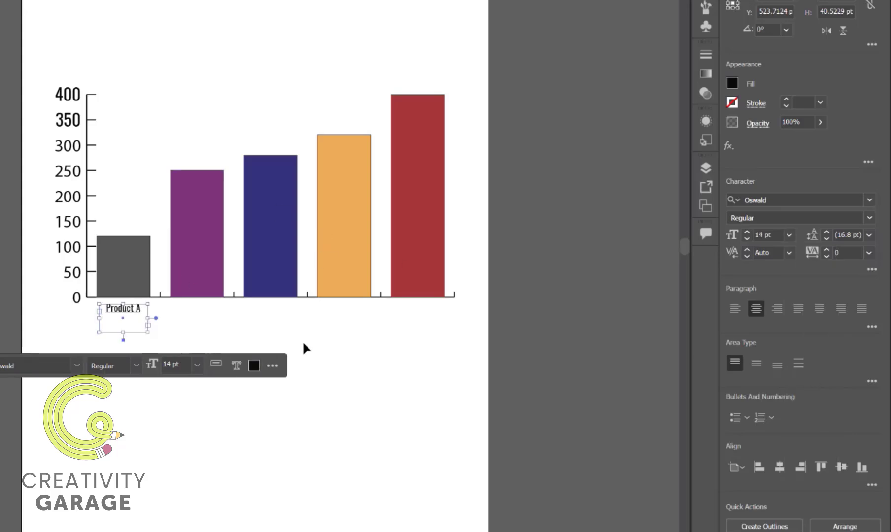
left_click(396, 410)
Duplicate the "Product A" label in a row under the other four bars, centering each copy beneath its bar.
left_click(127, 319)
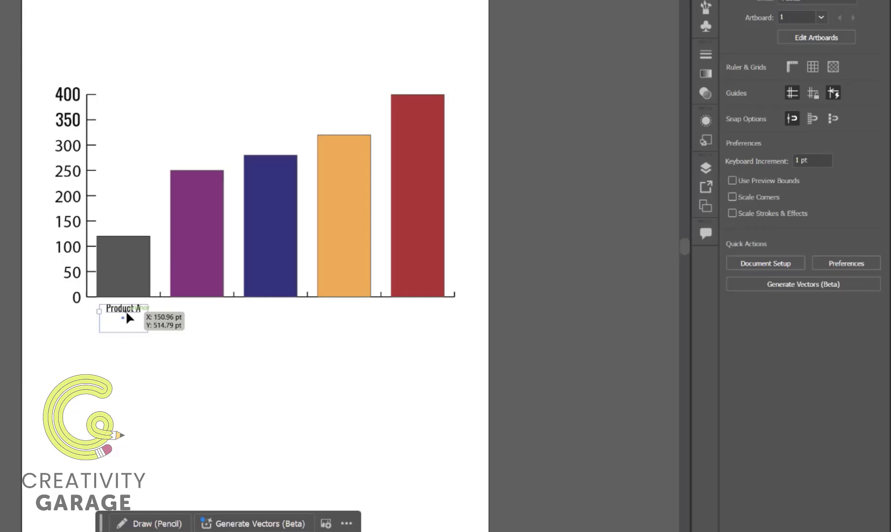
left_click_drag(129, 318, 199, 317)
left_click_drag(200, 317, 275, 317)
key("ctrl+d")
key("ctrl+d")
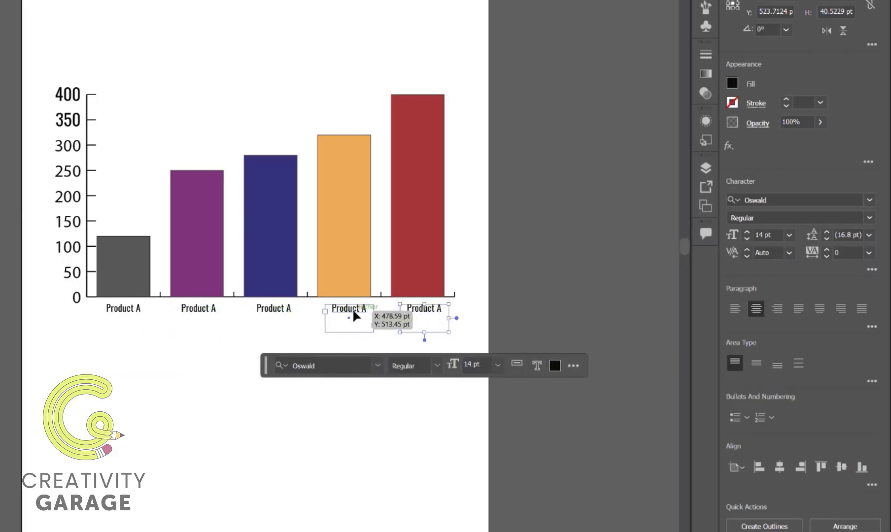
left_click_drag(354, 314, 349, 314)
left_click_drag(429, 315, 425, 314)
Rename the four copied labels under the second to fifth bars as Product B, Product C, Product D and Product E.
double_click(210, 311)
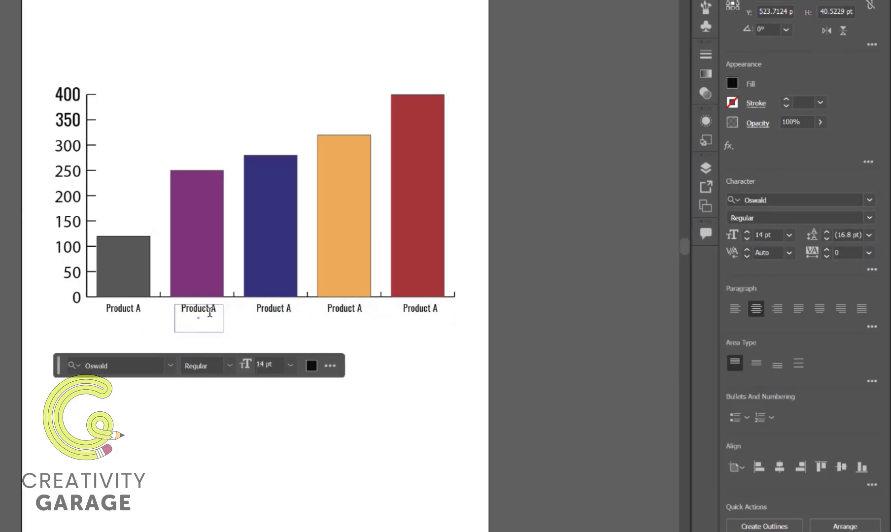
double_click(212, 309)
type("B")
double_click(288, 308)
type("C")
double_click(360, 308)
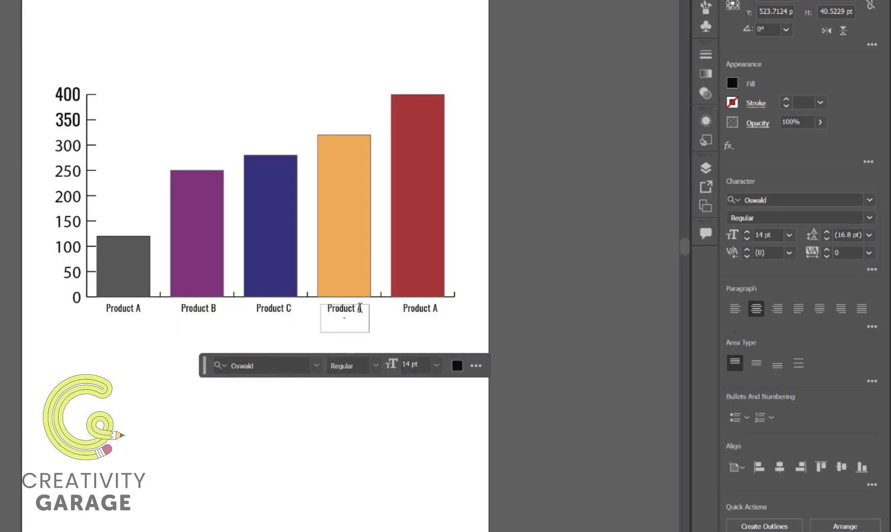
type("D")
double_click(437, 308)
type("E")
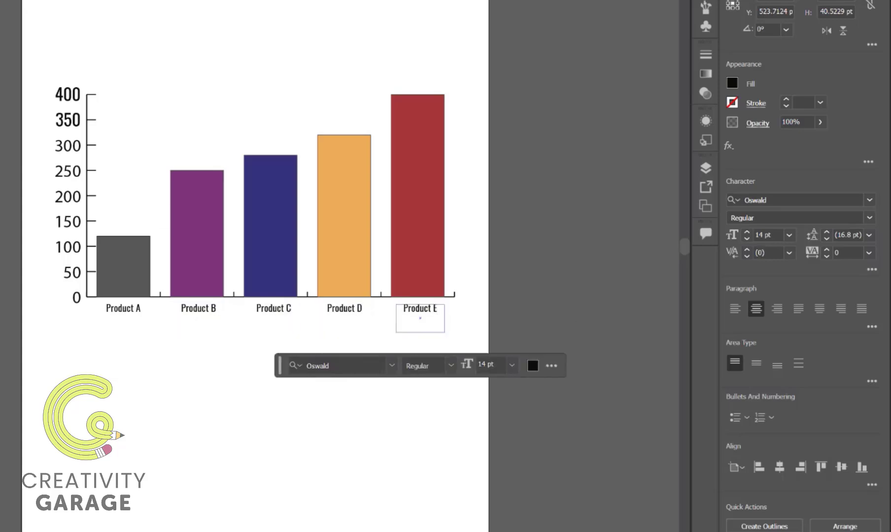
key("Escape")
left_click(582, 267)
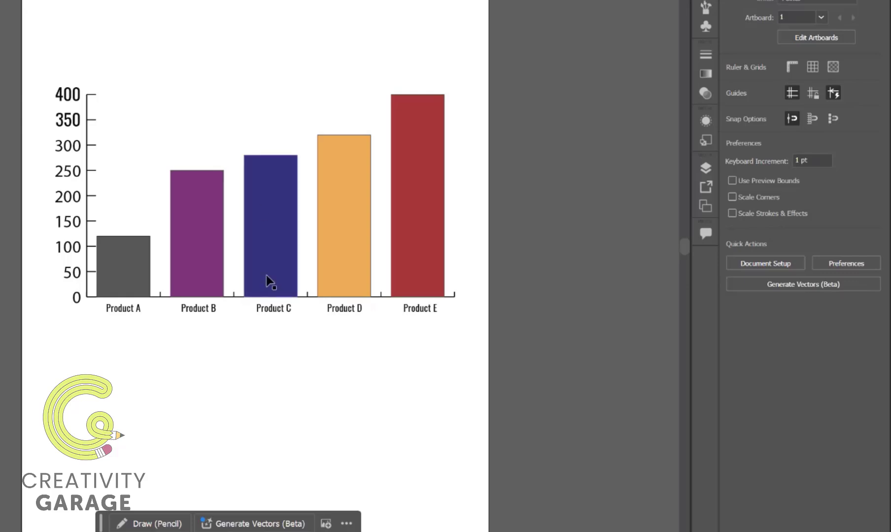